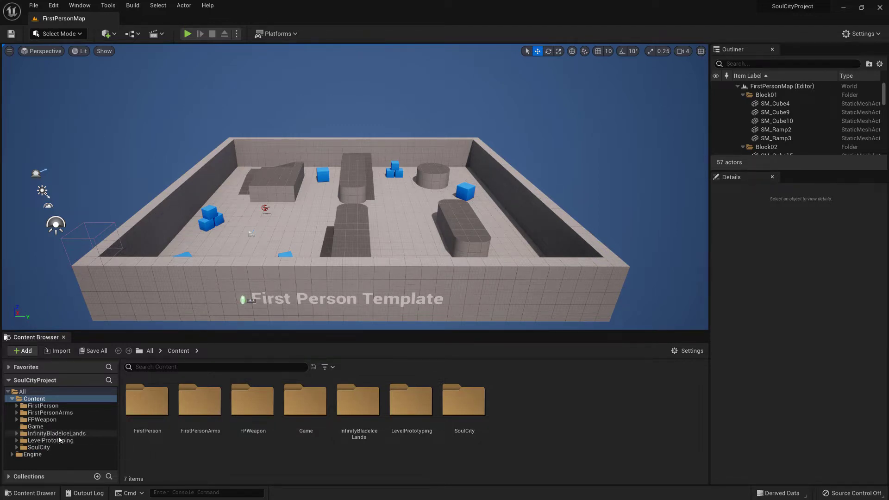
Load the FrozenCove level from InfinityBladeIceLands Maps and fly toward the stairs and brazier
{"action": "left_click", "coordinate": [16, 433]}
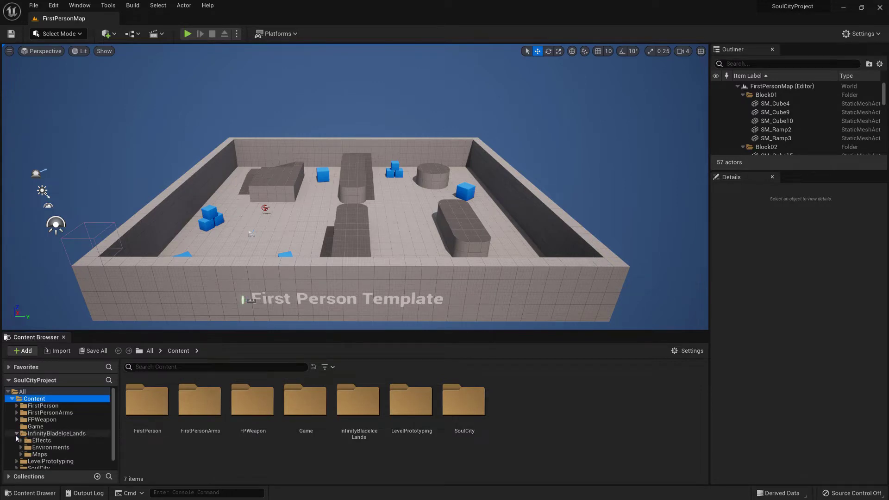
{"action": "left_click", "coordinate": [57, 455]}
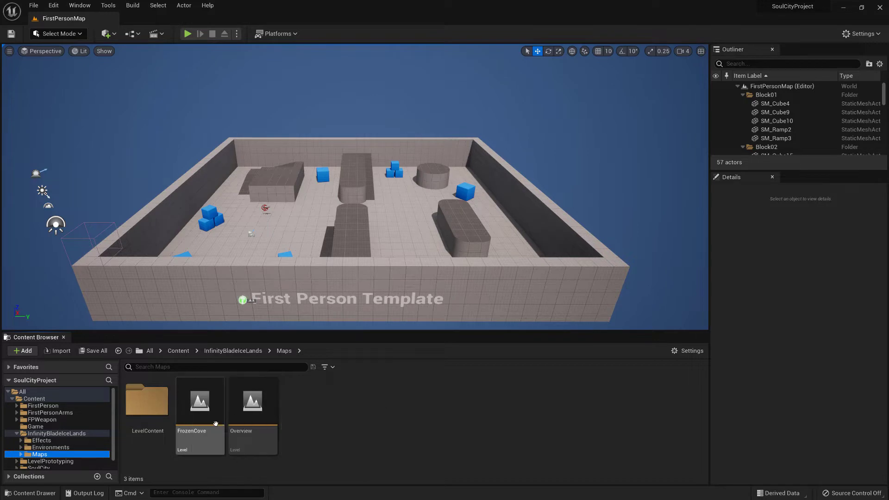
{"action": "double_click", "coordinate": [210, 430]}
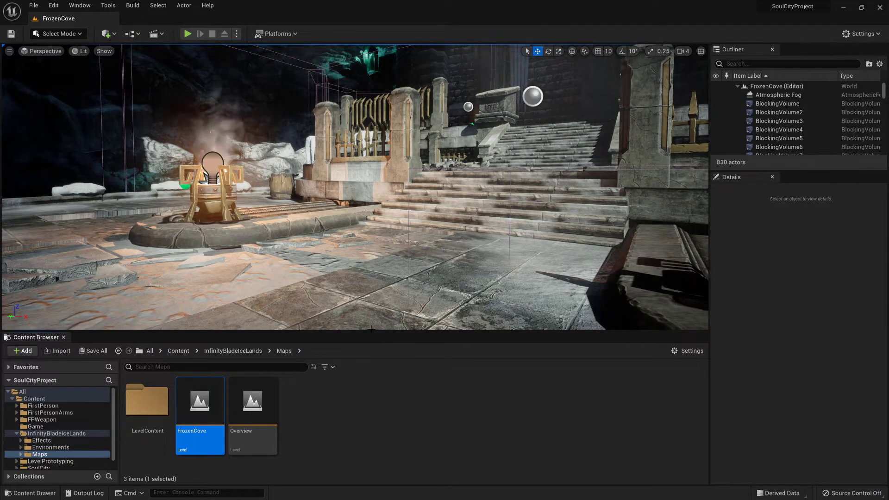
{"action": "left_click_drag", "start_coordinate": [365, 330], "coordinate": [364, 340]}
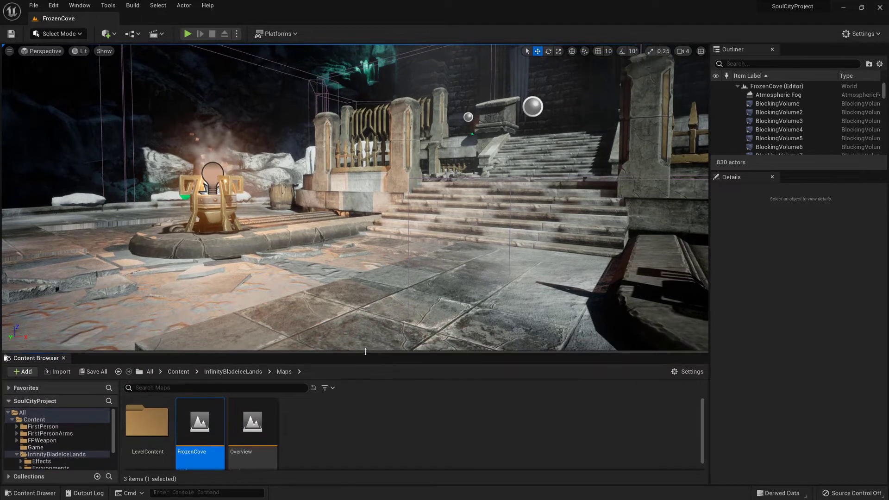
{"action": "mouse_move", "coordinate": [364, 337]}
{"action": "right_mouse_down"}
{"action": "mouse_move", "coordinate": [458, 330]}
{"action": "mouse_move", "coordinate": [358, 211]}
{"action": "mouse_move", "coordinate": [440, 211]}
{"action": "mouse_move", "coordinate": [337, 255]}
{"action": "mouse_move", "coordinate": [106, 255]}
{"action": "mouse_move", "coordinate": [314, 166]}
{"action": "right_mouse_up"}
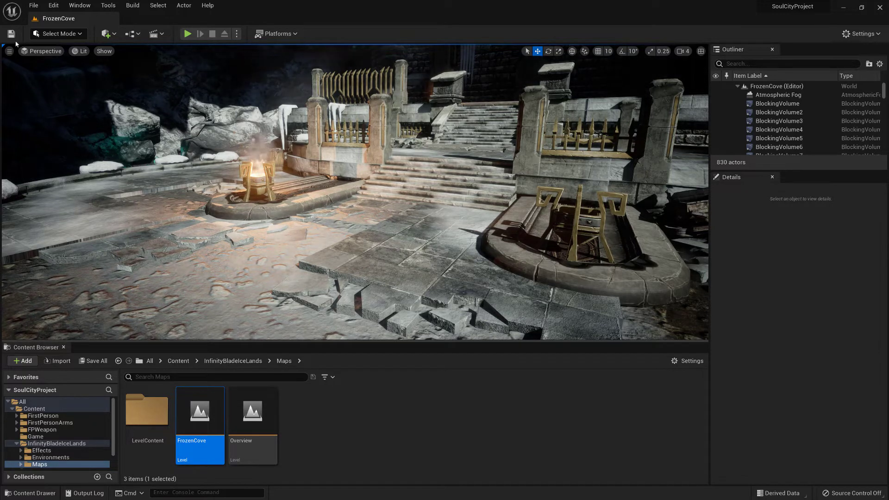
Search Place Actors for 'cube' and drop a Scene Capture Cube beside the brazier
{"action": "left_click", "coordinate": [79, 5]}
{"action": "mouse_move", "coordinate": [118, 45]}
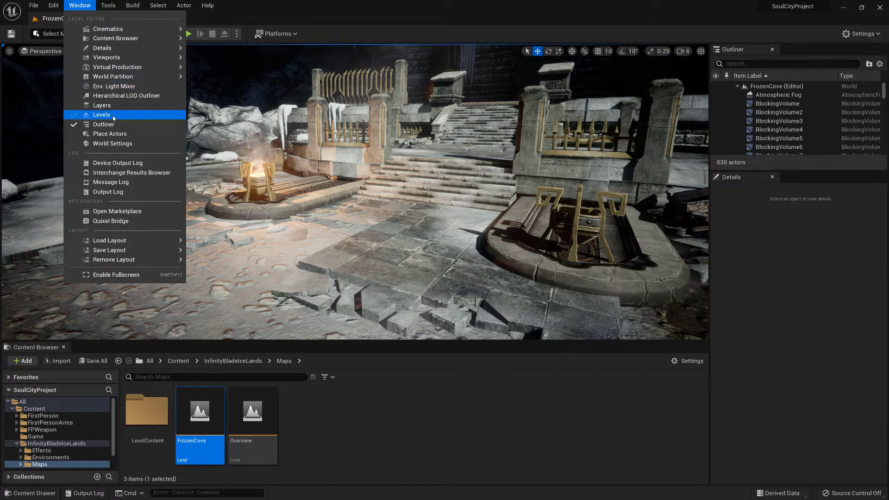
{"action": "left_click", "coordinate": [110, 134]}
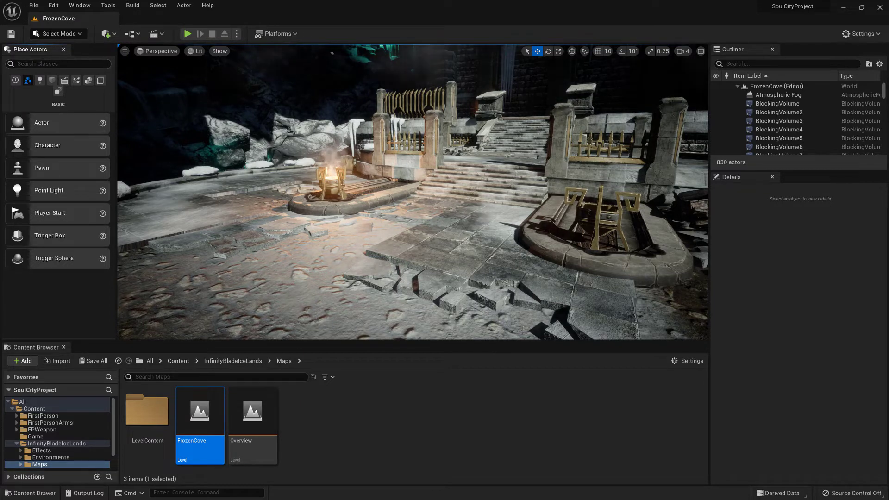
{"action": "left_click", "coordinate": [68, 64]}
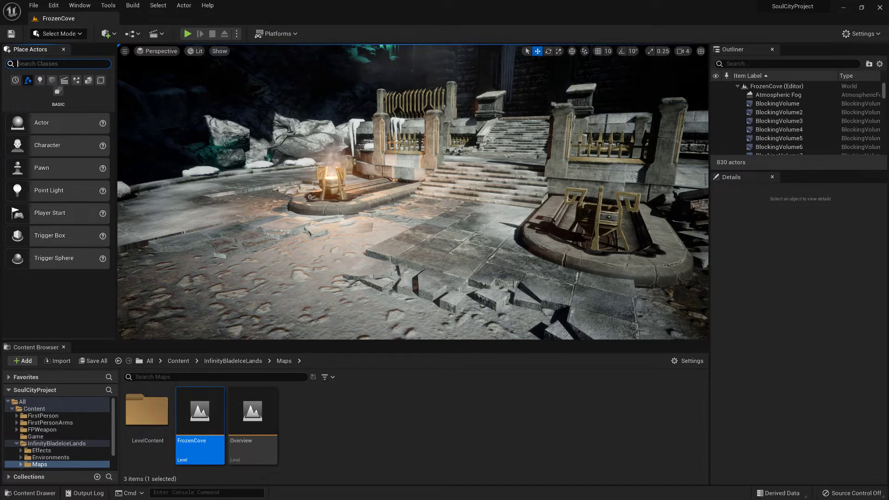
{"action": "type", "text": "cube"}
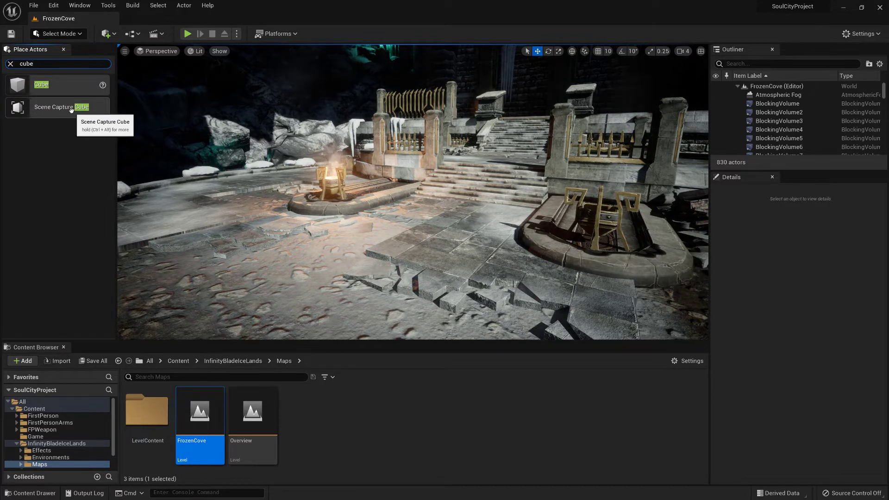
{"action": "left_click_drag", "start_coordinate": [50, 113], "coordinate": [332, 253]}
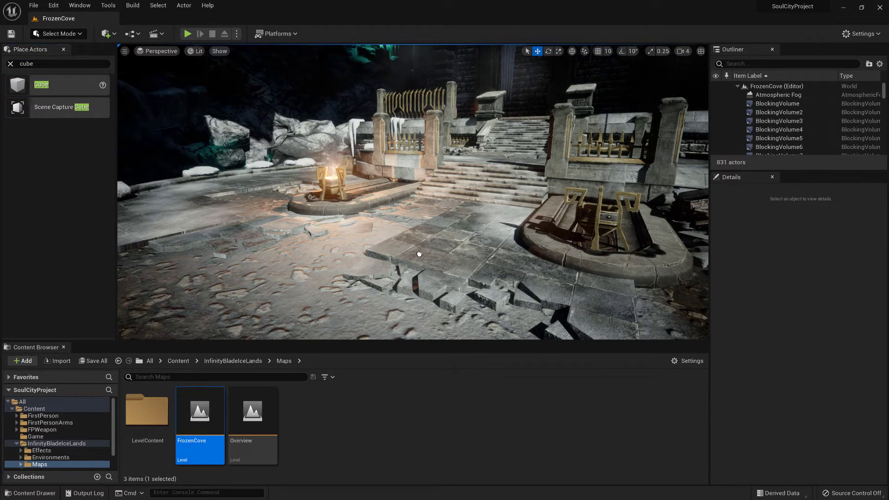
{"action": "left_click_drag", "start_coordinate": [404, 253], "coordinate": [404, 175]}
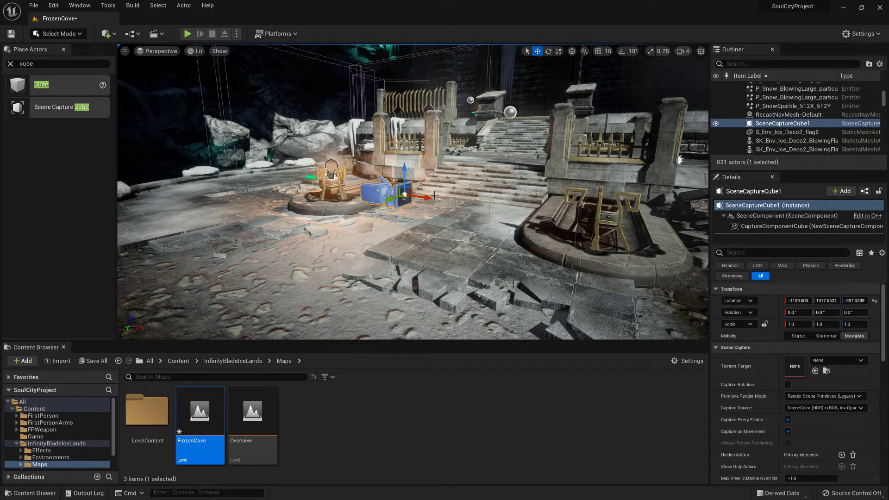
Show editor icons with G and lower SceneCaptureCube1 toward the floor by the brazier
{"action": "key", "text": "g"}
{"action": "right_click_drag", "start_coordinate": [404, 175], "coordinate": [420, 183]}
{"action": "left_click_drag", "start_coordinate": [421, 183], "coordinate": [418, 207]}
{"action": "mouse_move", "coordinate": [418, 208]}
{"action": "right_mouse_down"}
{"action": "mouse_move", "coordinate": [403, 213]}
{"action": "mouse_move", "coordinate": [419, 214]}
{"action": "right_mouse_up"}
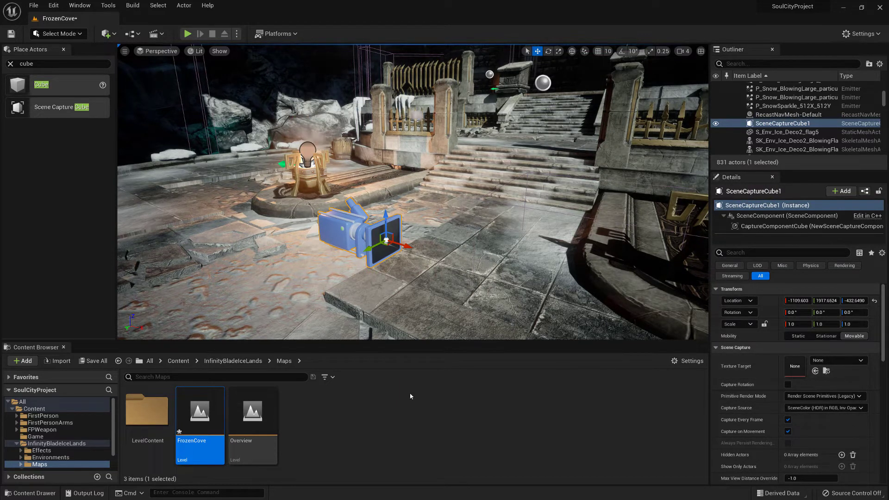
Assign a new Cube Render Target named RT_CubeMap1, saved in the Game folder, as Texture Target
{"action": "left_click", "coordinate": [855, 361]}
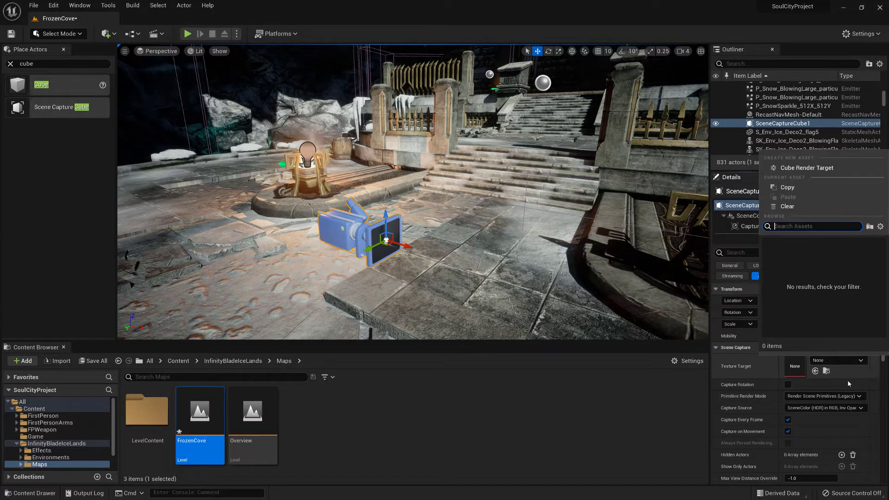
{"action": "left_click", "coordinate": [787, 168]}
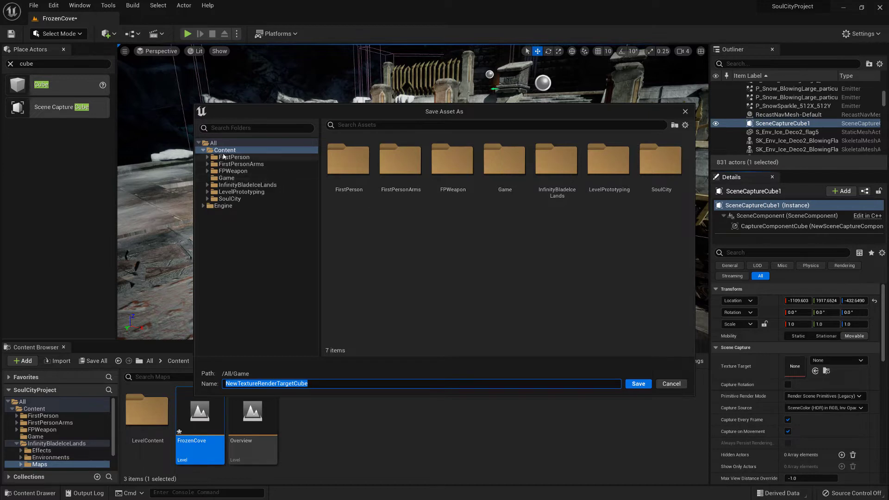
{"action": "left_click", "coordinate": [227, 178]}
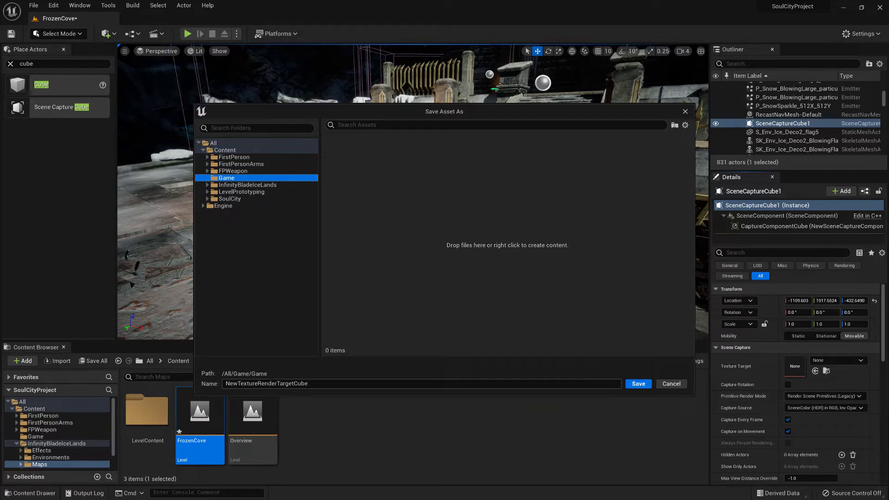
{"action": "key", "text": "ctrl+a"}
{"action": "type", "text": "R"}
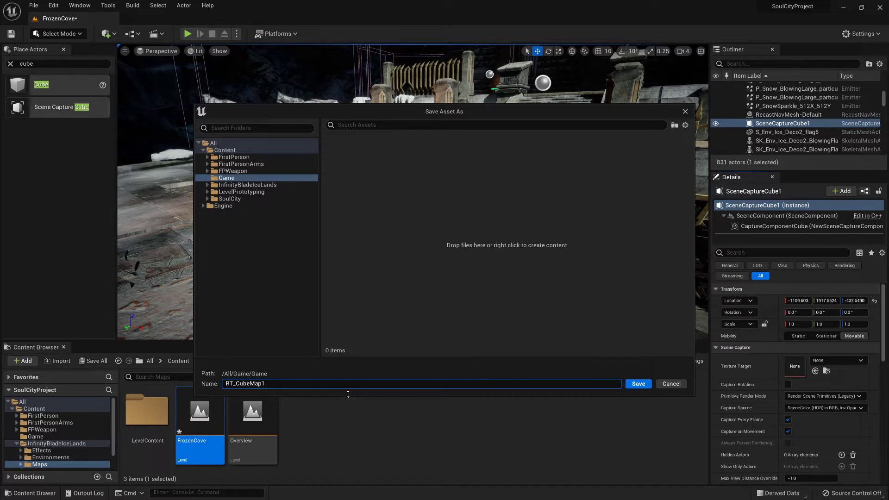
{"action": "left_click", "coordinate": [641, 385]}
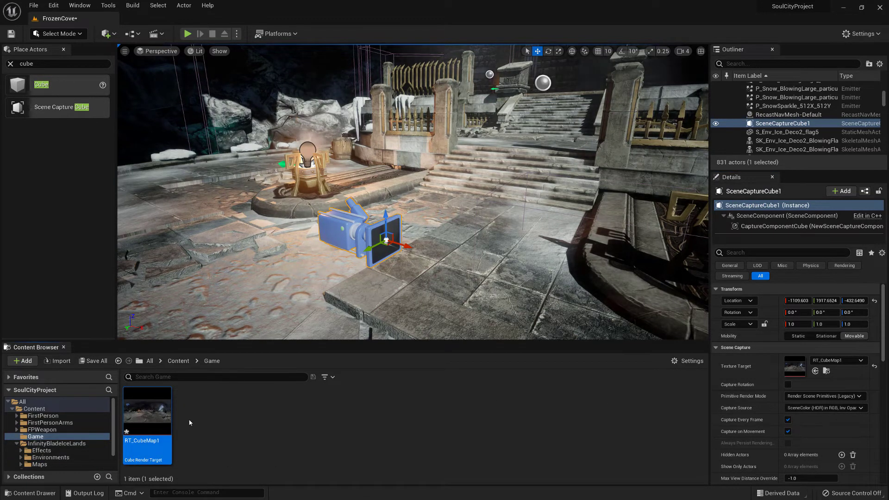
Give RT_CubeMap1 Size X 2048 and HDR (RGB, no sRGB) compression, then save it
{"action": "double_click", "coordinate": [149, 416]}
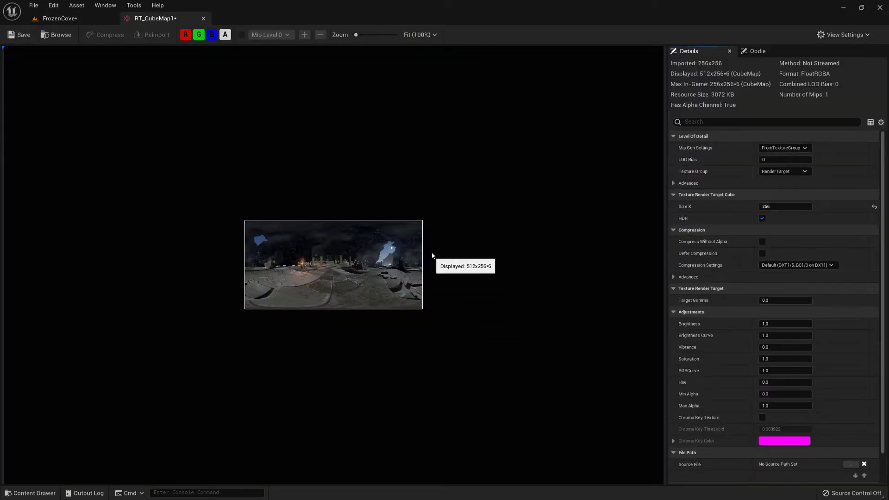
{"action": "left_click", "coordinate": [772, 207]}
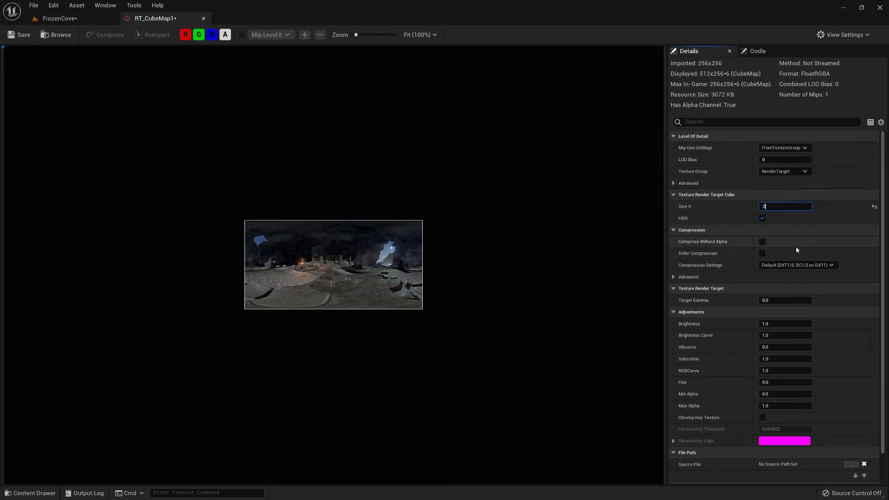
{"action": "key", "text": "Return"}
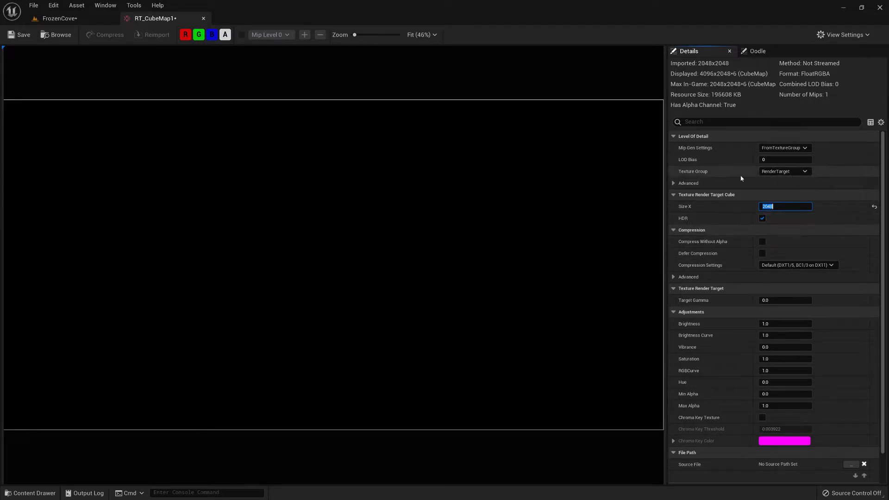
{"action": "left_click", "coordinate": [787, 264]}
{"action": "left_click", "coordinate": [770, 320]}
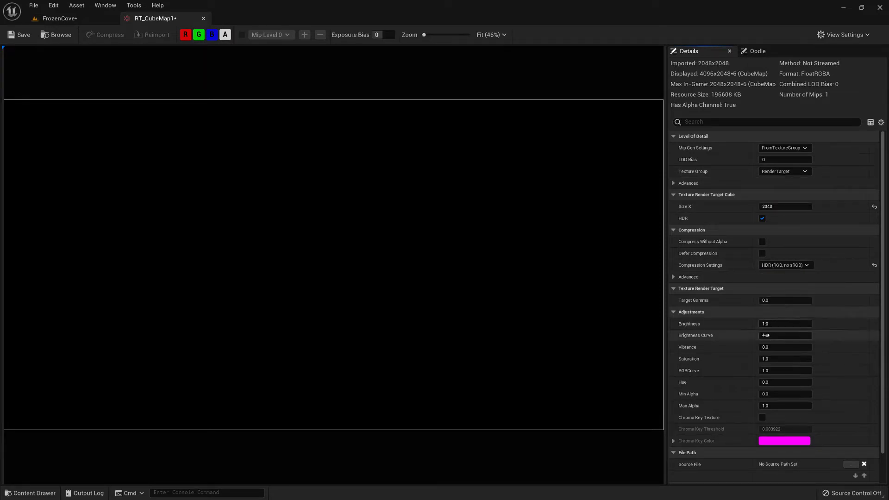
{"action": "left_click", "coordinate": [18, 35]}
{"action": "left_click", "coordinate": [203, 18]}
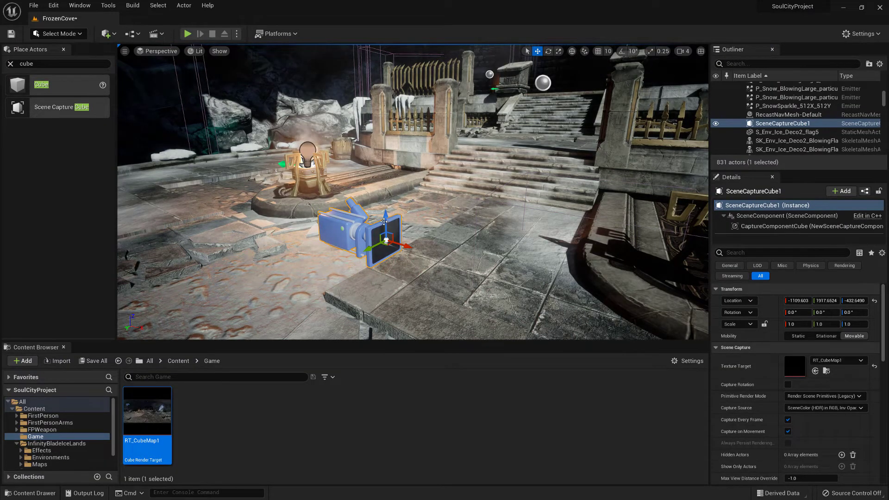
Set Capture Source to Final Color (HDR) in Linear sRGB and nudge the cube to refresh
{"action": "left_click_drag", "start_coordinate": [385, 219], "coordinate": [386, 220]}
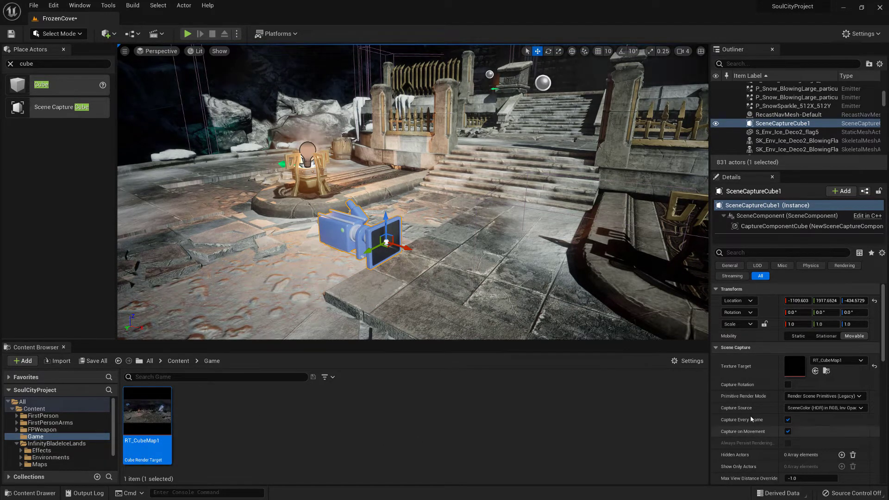
{"action": "scroll", "coordinate": [754, 361], "scroll_direction": "down", "scroll_amount": 3}
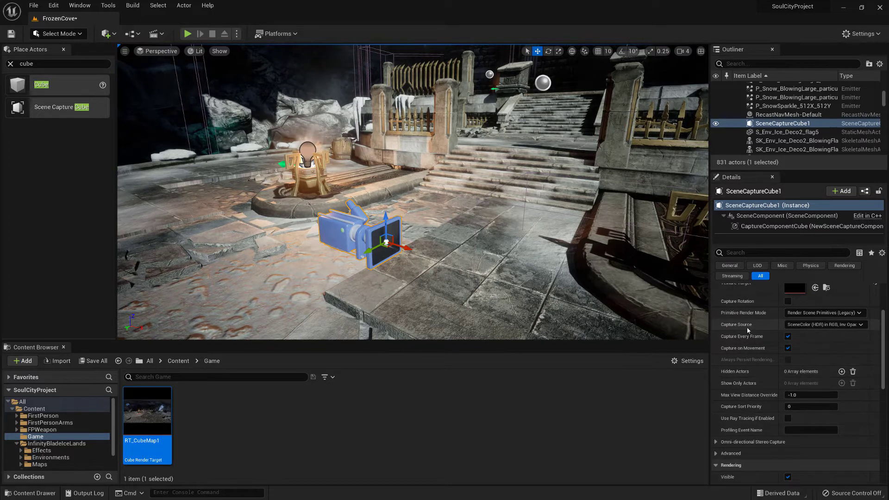
{"action": "left_click", "coordinate": [799, 326]}
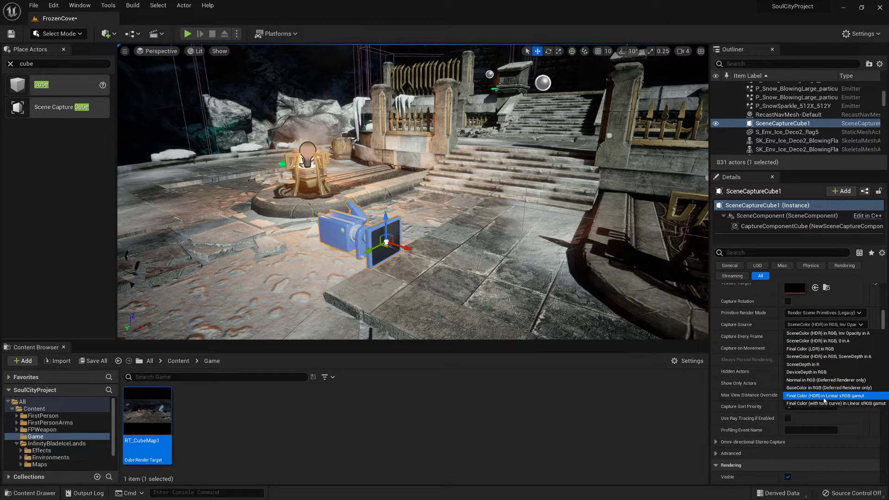
{"action": "left_click", "coordinate": [851, 397]}
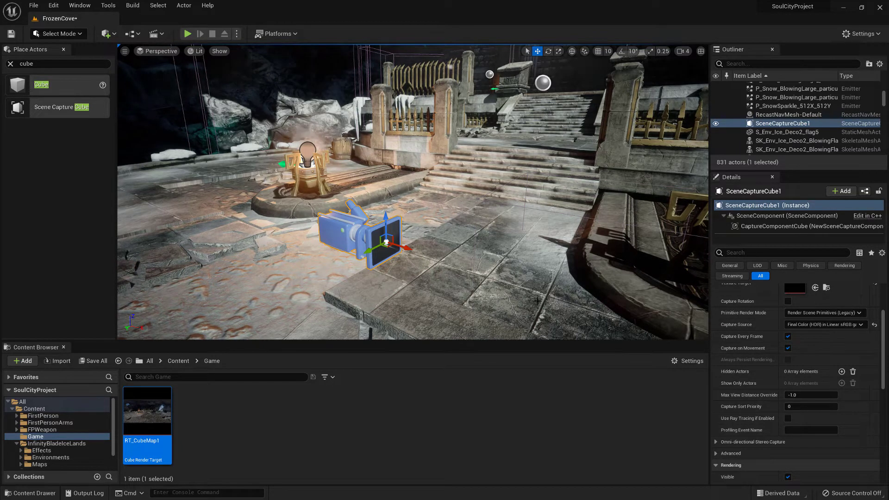
{"action": "left_click_drag", "start_coordinate": [386, 222], "coordinate": [386, 243]}
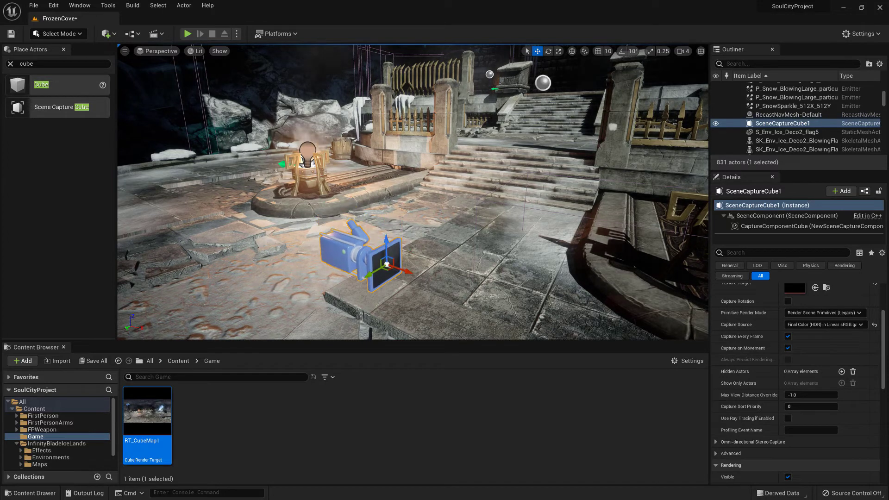
Bake RT_CubeMap1 into the static Texture Cube RT_CubeMap1_Tex and bring up its Asset Actions
{"action": "right_click", "coordinate": [145, 410]}
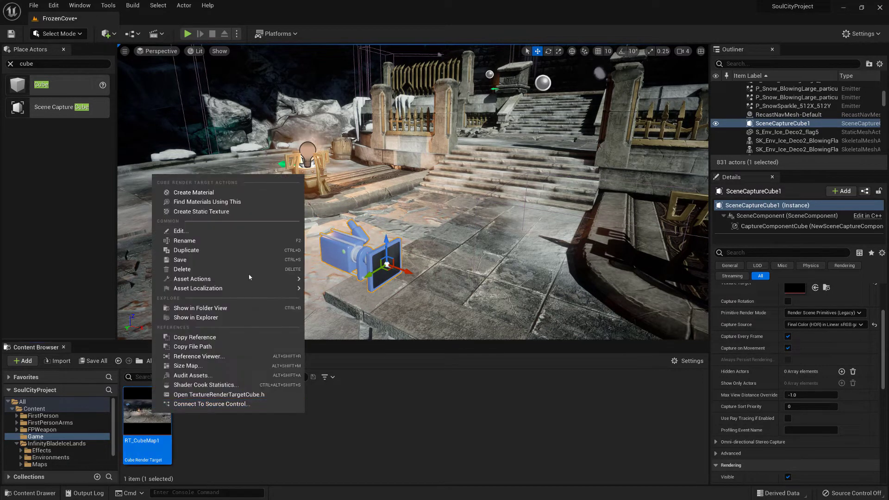
{"action": "left_click", "coordinate": [222, 214]}
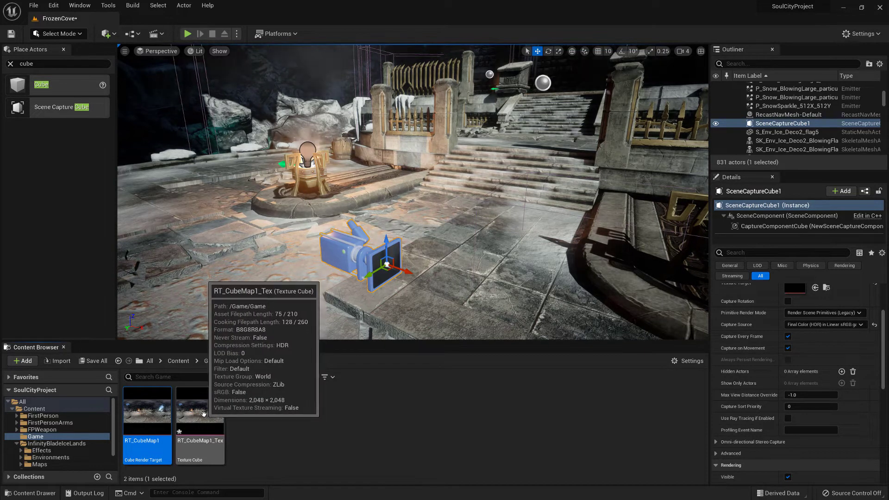
{"action": "right_click", "coordinate": [204, 413]}
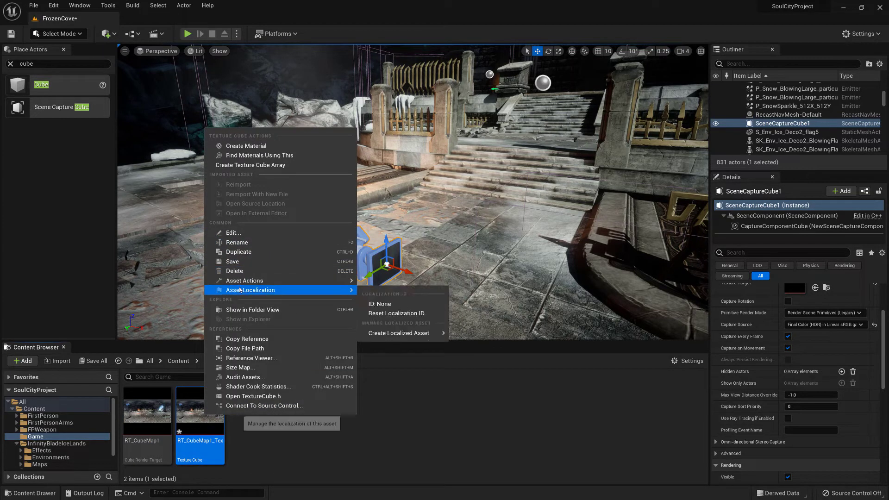
{"action": "mouse_move", "coordinate": [258, 283]}
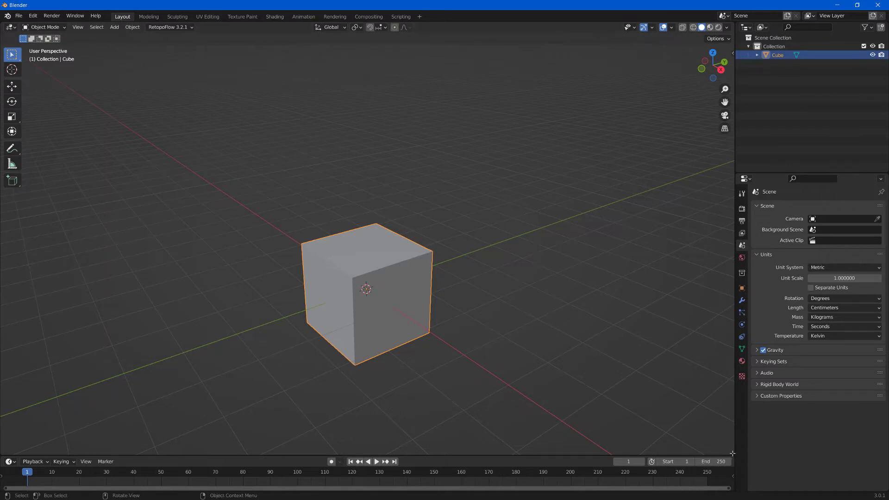
Split the 3D view and make the lower half a Shader Editor showing the Cube's Principled BSDF
{"action": "left_click_drag", "start_coordinate": [732, 453], "coordinate": [718, 276]}
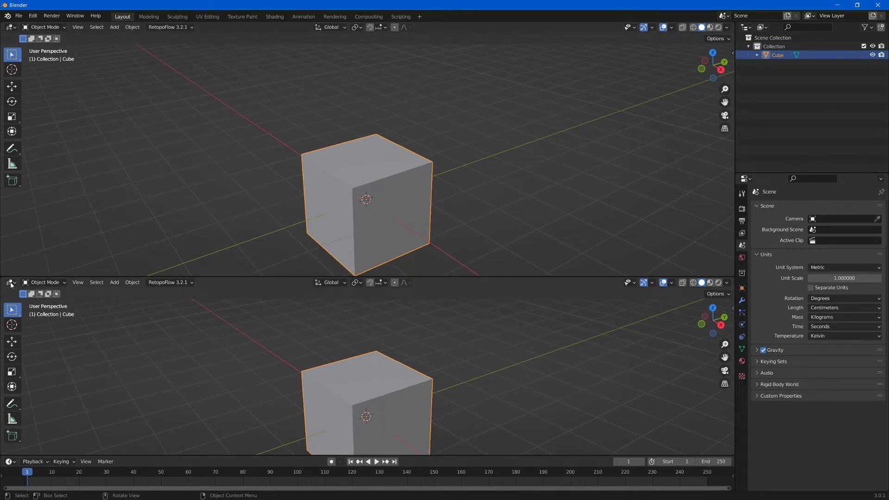
{"action": "left_click", "coordinate": [10, 283]}
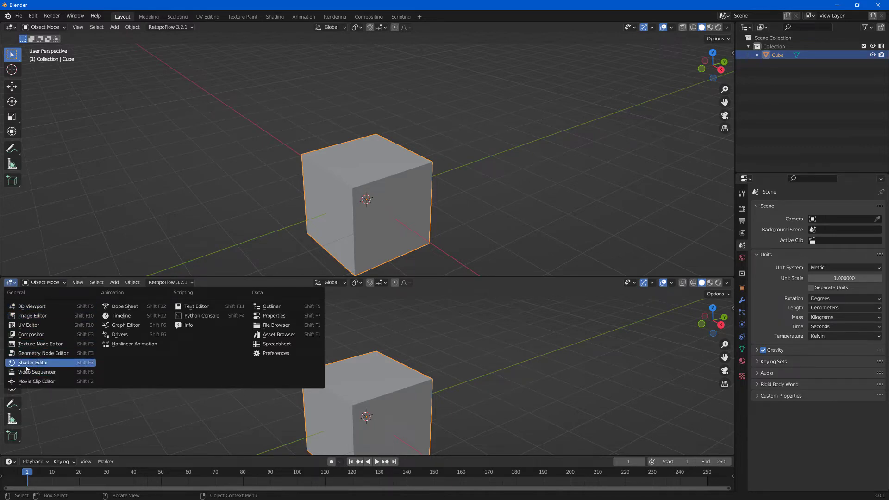
{"action": "left_click", "coordinate": [46, 366]}
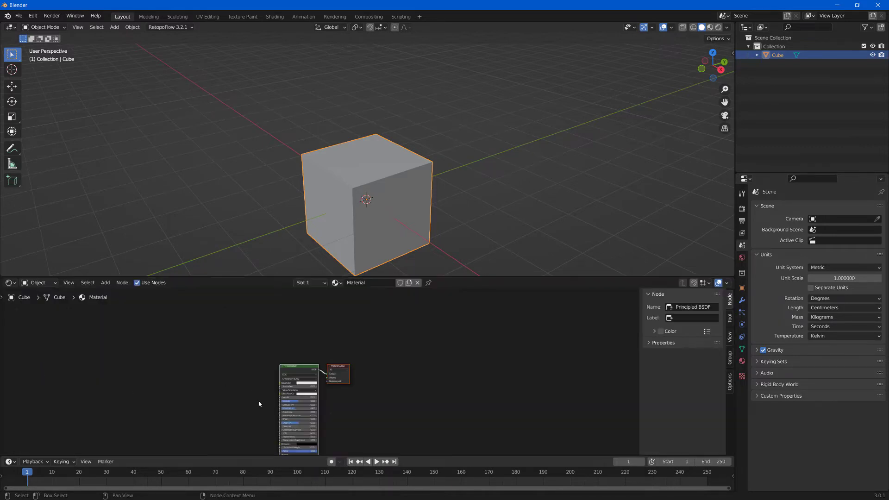
{"action": "scroll", "coordinate": [324, 379], "scroll_direction": "up", "scroll_amount": 2}
{"action": "scroll", "coordinate": [361, 368], "scroll_direction": "up", "scroll_amount": 1}
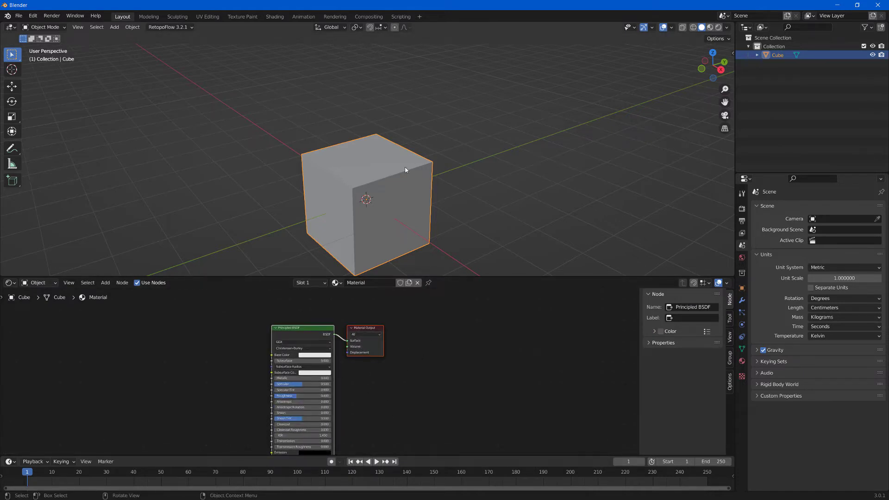
Switch the shader editor to the World tree showing Background and World Output nodes
{"action": "left_click", "coordinate": [33, 284]}
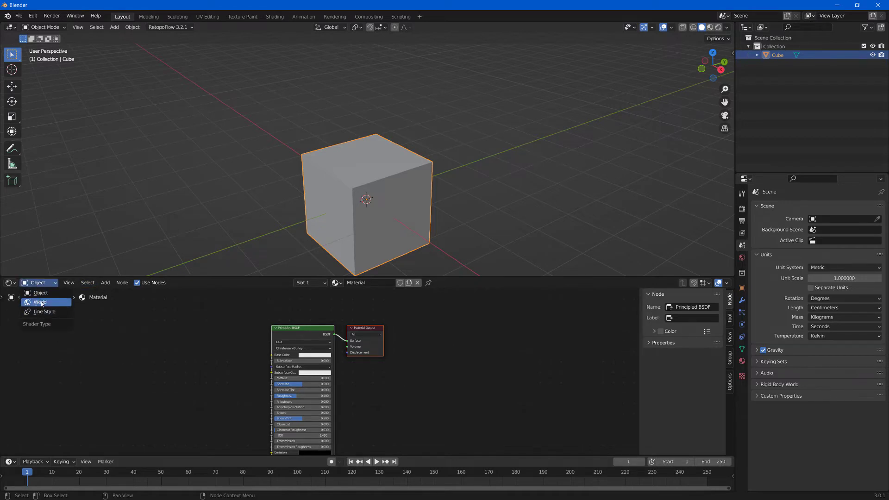
{"action": "left_click", "coordinate": [41, 302]}
{"action": "scroll", "coordinate": [301, 327], "scroll_direction": "up", "scroll_amount": 2}
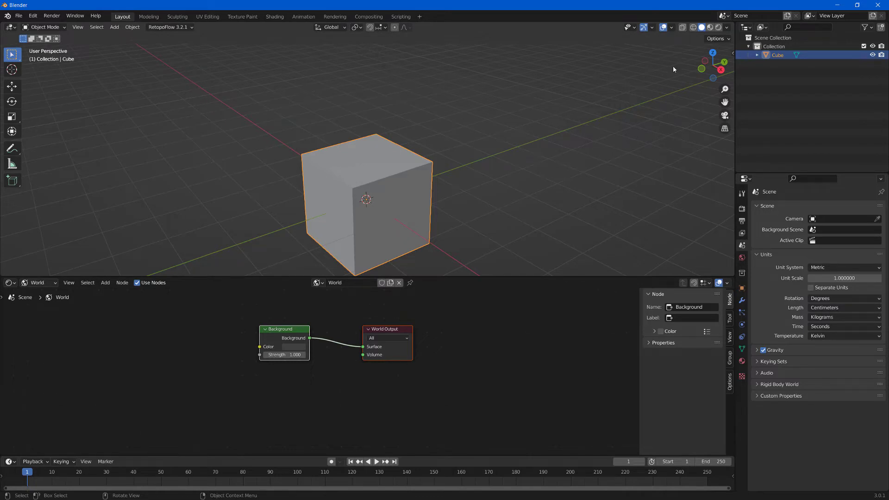
Preview the cube in Rendered viewport shading and pan the node view to make room
{"action": "left_click", "coordinate": [719, 27]}
{"action": "left_click", "coordinate": [727, 28]}
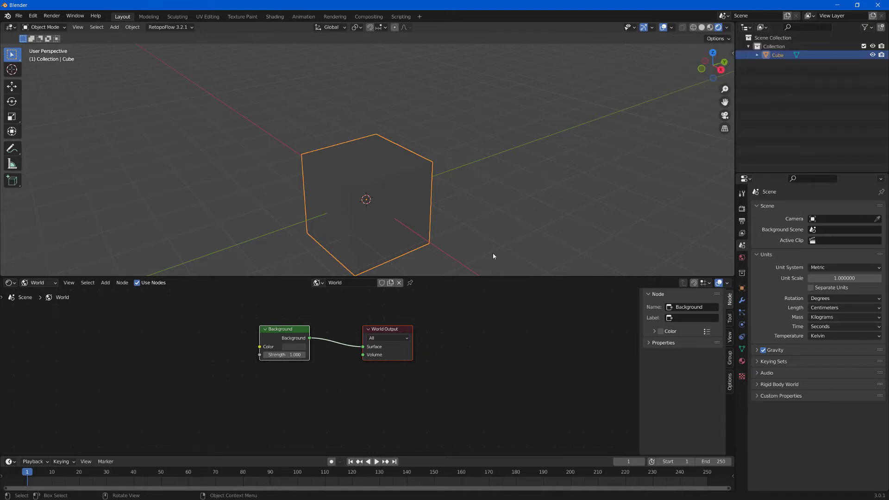
{"action": "middle_click_drag", "start_coordinate": [479, 209], "coordinate": [417, 181]}
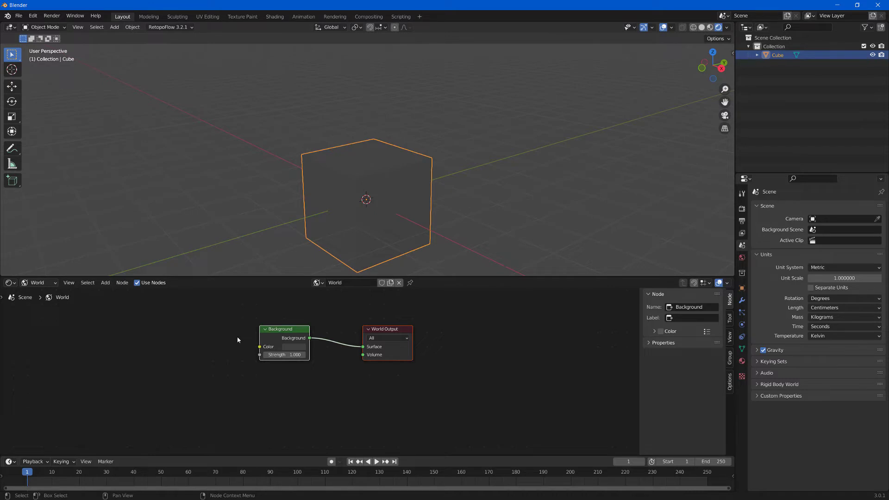
{"action": "middle_click_drag", "start_coordinate": [233, 316], "coordinate": [317, 337]}
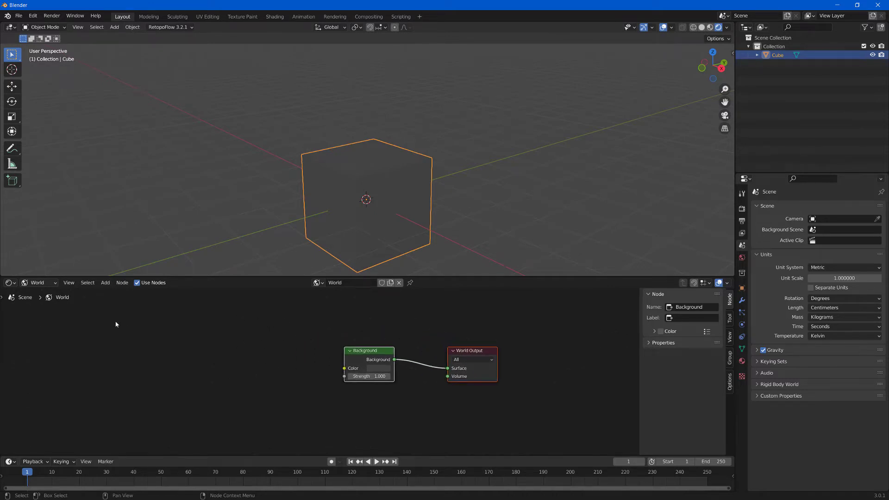
{"action": "left_click", "coordinate": [103, 285]}
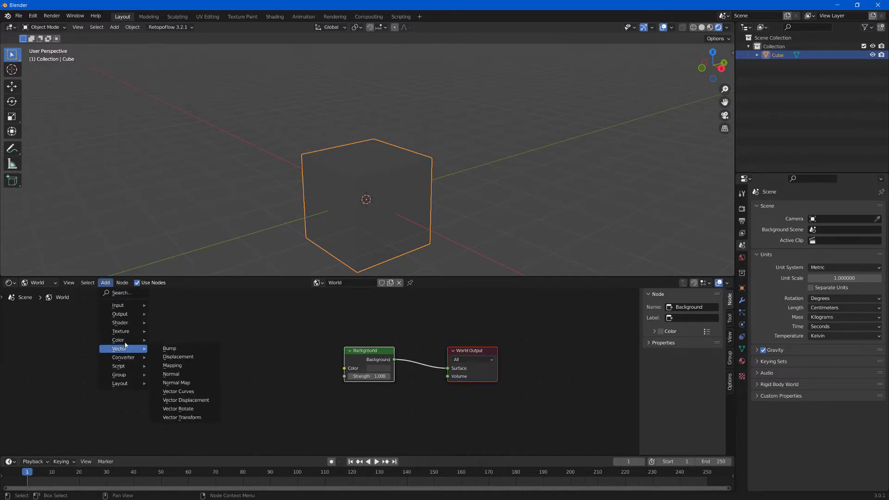
Add an Environment Texture node left of Background loading RT_CubeMap1_MainTexture.HDR
{"action": "mouse_move", "coordinate": [129, 316]}
{"action": "mouse_move", "coordinate": [123, 334]}
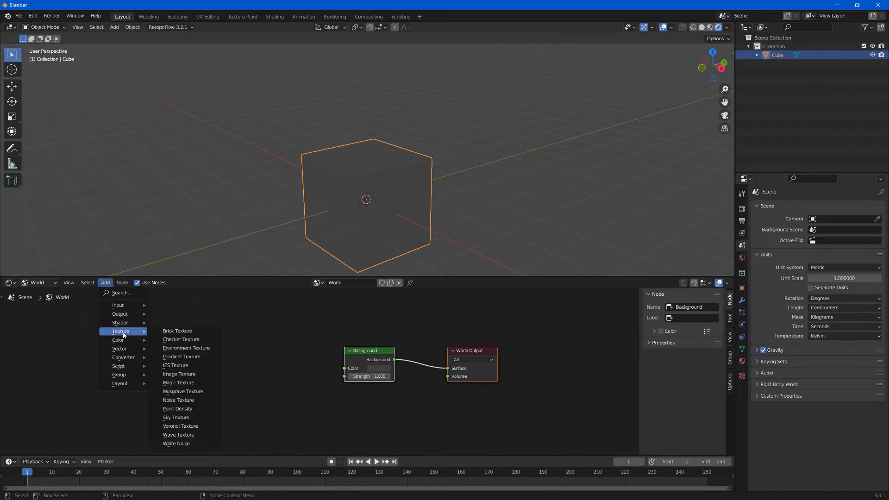
{"action": "left_click", "coordinate": [187, 353]}
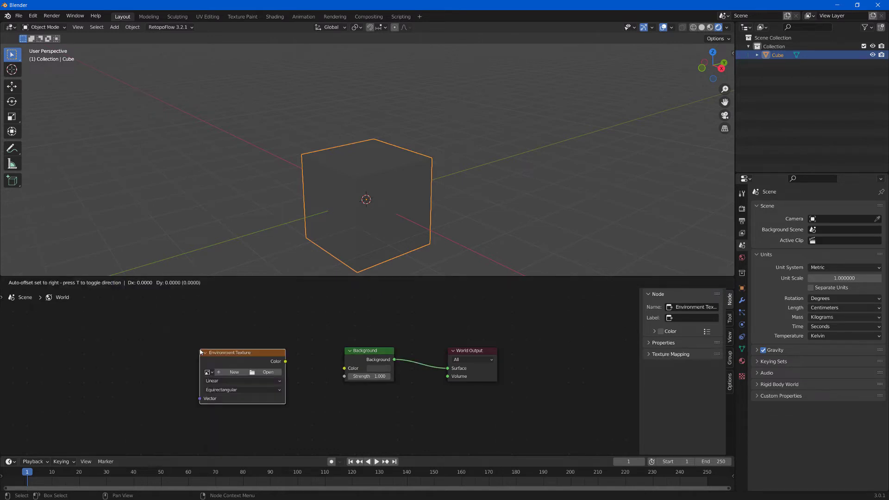
{"action": "left_click", "coordinate": [47, 330]}
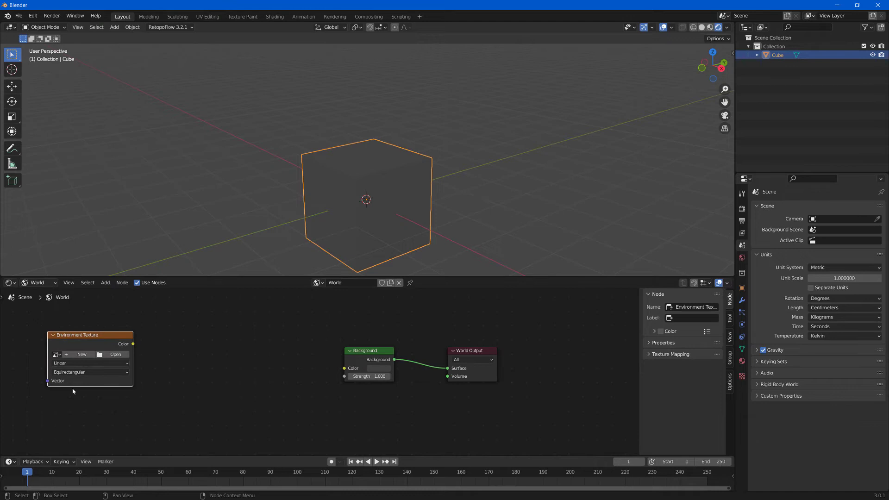
{"action": "left_click", "coordinate": [116, 354]}
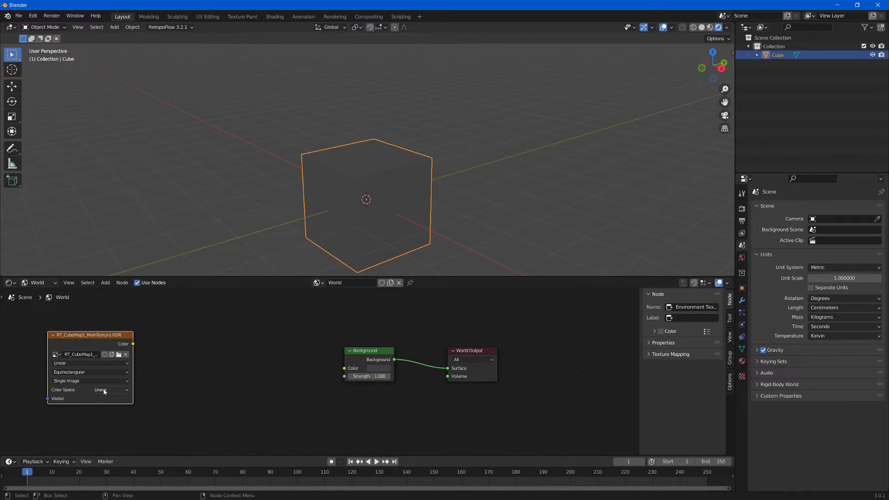
Move the environment texture node rightward into the graph's middle and recentre the view
{"action": "left_click", "coordinate": [142, 354]}
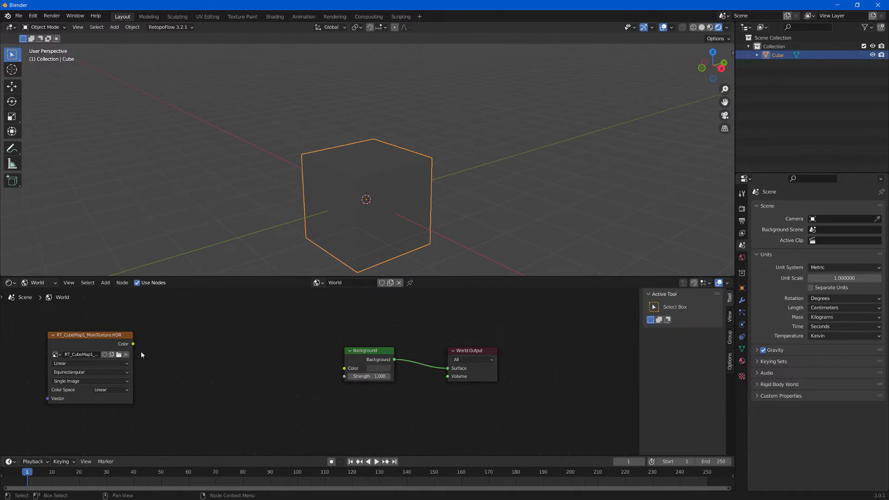
{"action": "left_click_drag", "start_coordinate": [104, 338], "coordinate": [225, 330]}
{"action": "middle_click_drag", "start_coordinate": [130, 338], "coordinate": [281, 348]}
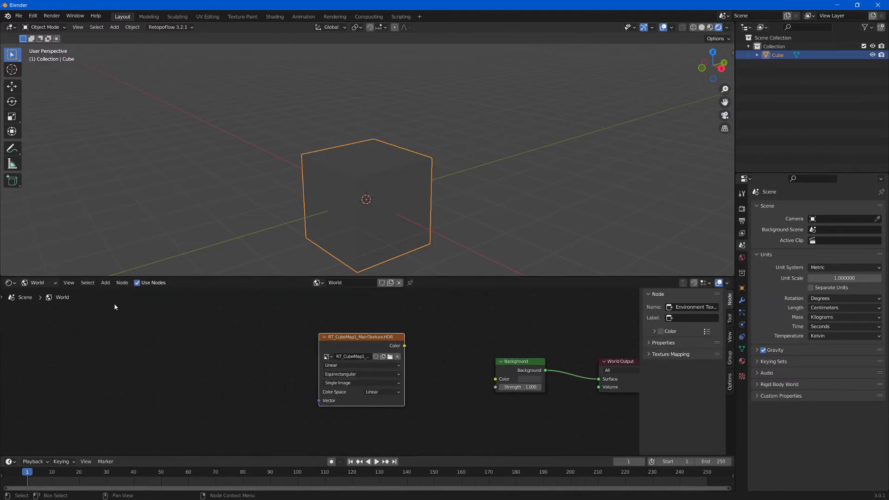
{"action": "left_click", "coordinate": [105, 283]}
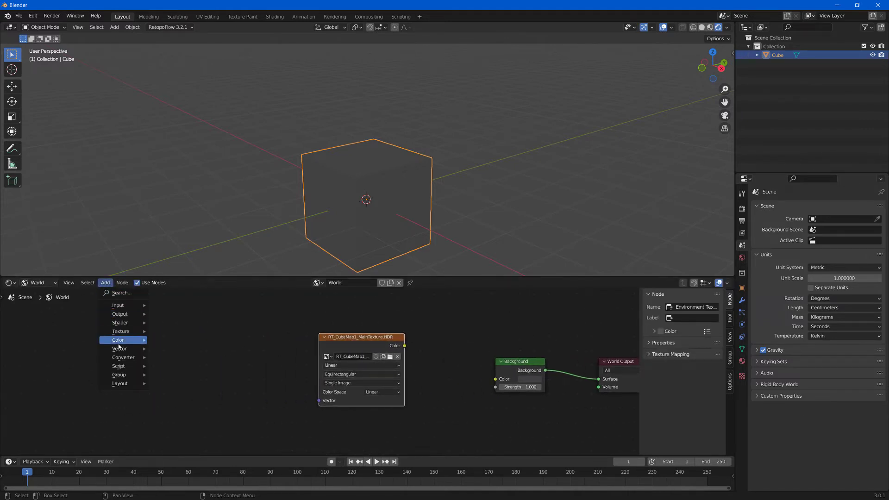
Add a Texture Coordinate node and a Mapping node beside it in the world node tree
{"action": "mouse_move", "coordinate": [120, 305]}
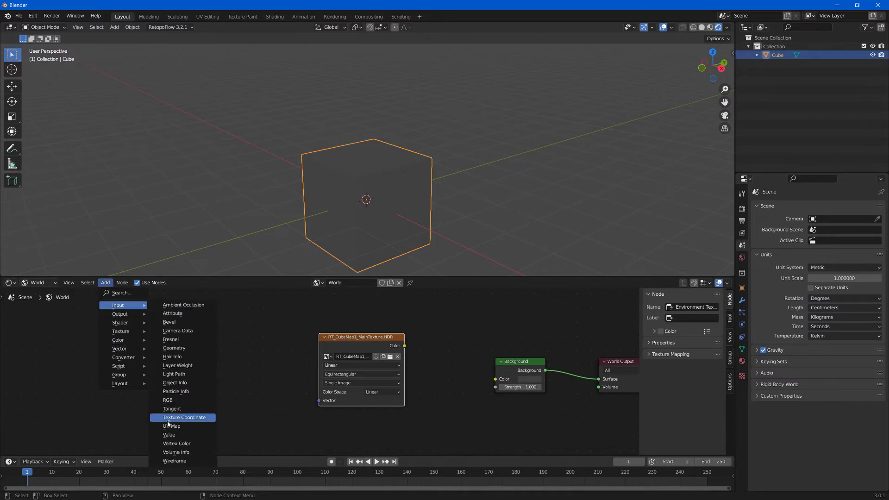
{"action": "left_click", "coordinate": [193, 417]}
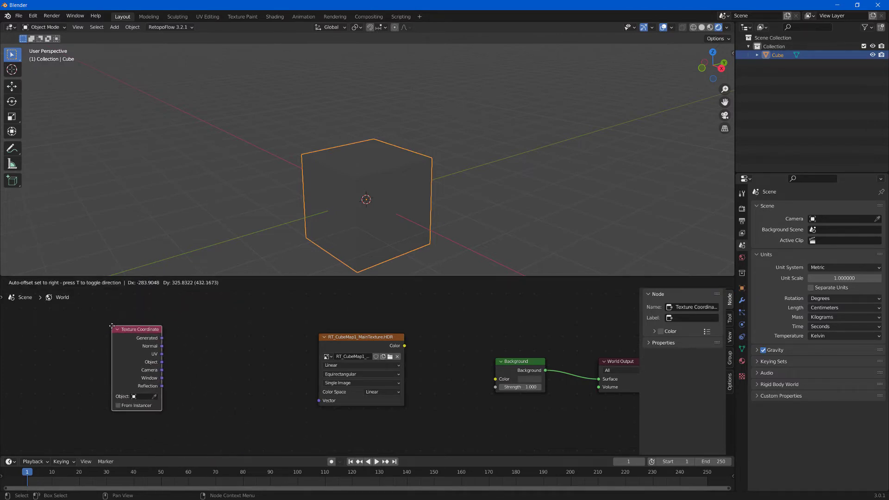
{"action": "left_click", "coordinate": [111, 323]}
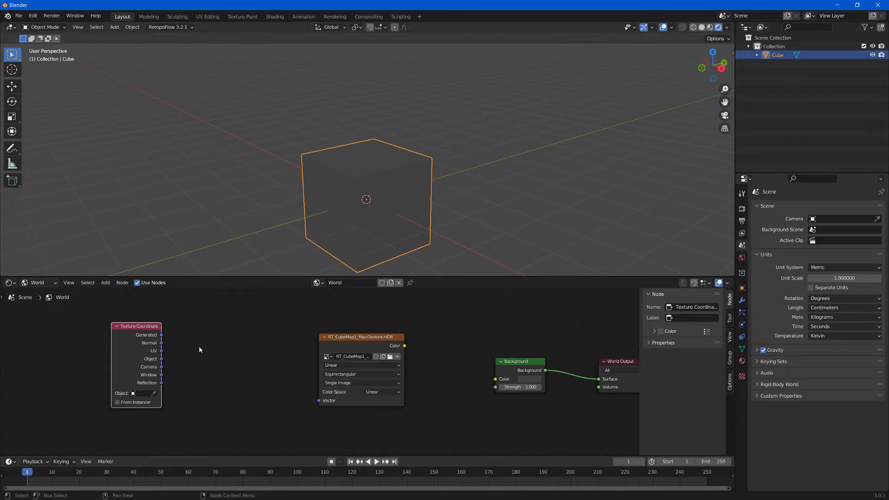
{"action": "left_click", "coordinate": [106, 283]}
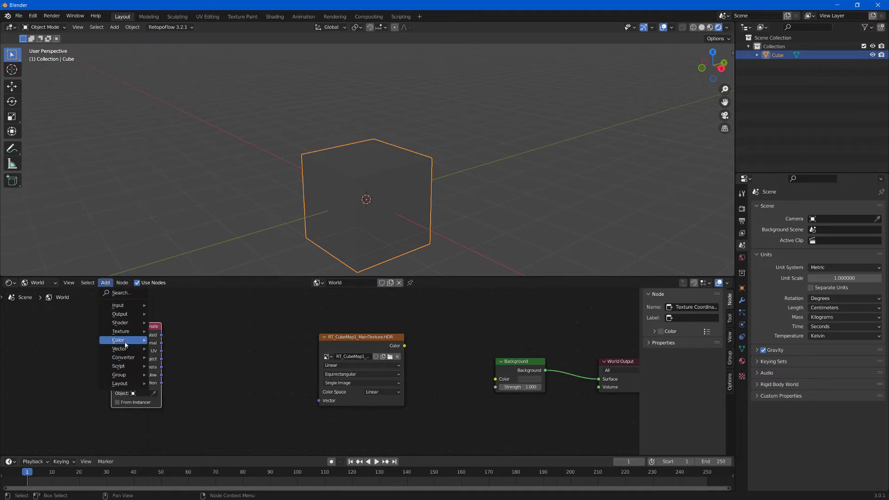
{"action": "mouse_move", "coordinate": [123, 349]}
{"action": "left_click", "coordinate": [176, 368]}
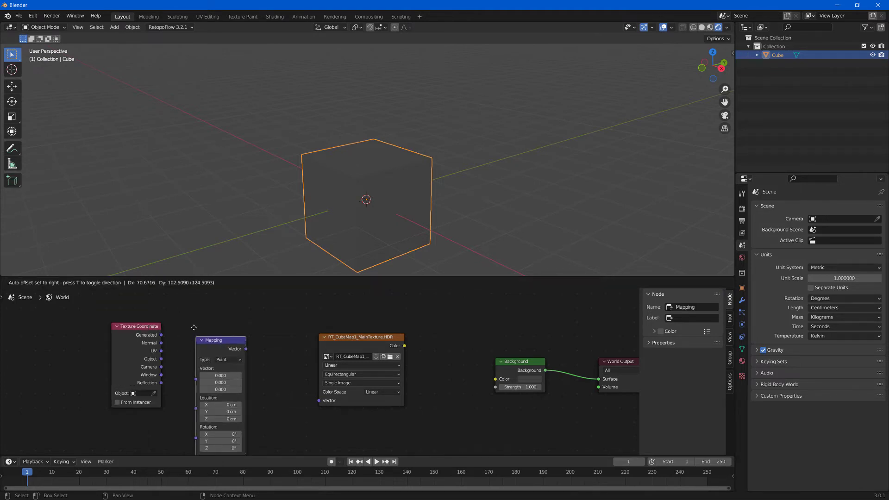
{"action": "left_click", "coordinate": [196, 334]}
Link Generated coordinates through Mapping into the cube-map texture's Vector input
{"action": "middle_click_drag", "start_coordinate": [164, 370], "coordinate": [148, 334]}
{"action": "left_click_drag", "start_coordinate": [145, 326], "coordinate": [179, 338]}
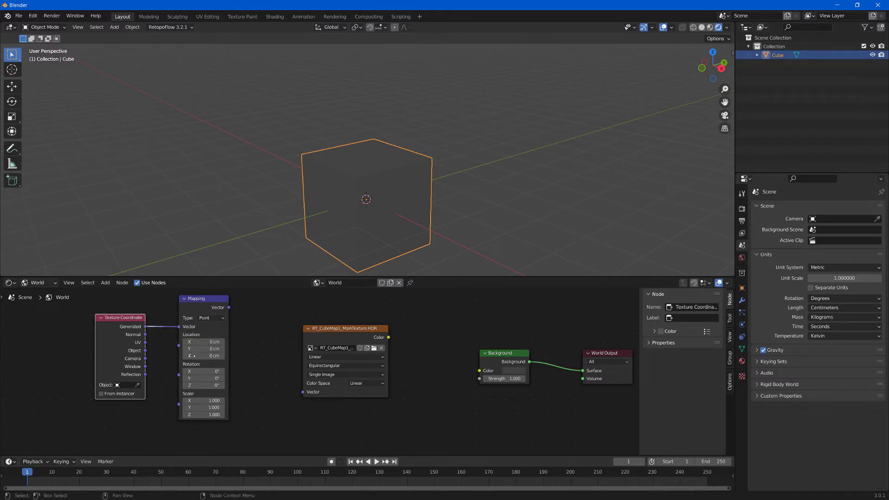
{"action": "middle_click_drag", "start_coordinate": [249, 340], "coordinate": [222, 347]}
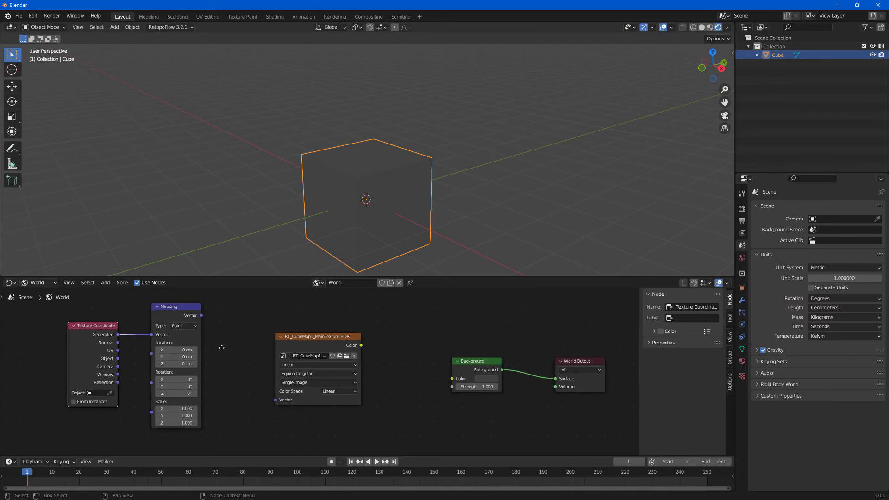
{"action": "left_click_drag", "start_coordinate": [201, 316], "coordinate": [276, 402]}
{"action": "left_click_drag", "start_coordinate": [288, 337], "coordinate": [240, 338]}
Feed the texture Color into Background Color and shift the three left-hand nodes right
{"action": "middle_click_drag", "start_coordinate": [347, 351], "coordinate": [346, 318]}
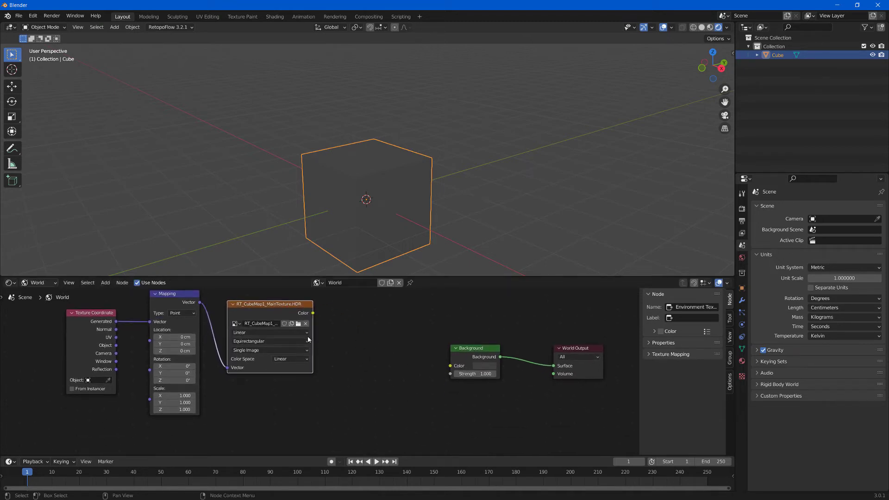
{"action": "left_click_drag", "start_coordinate": [313, 313], "coordinate": [451, 369]}
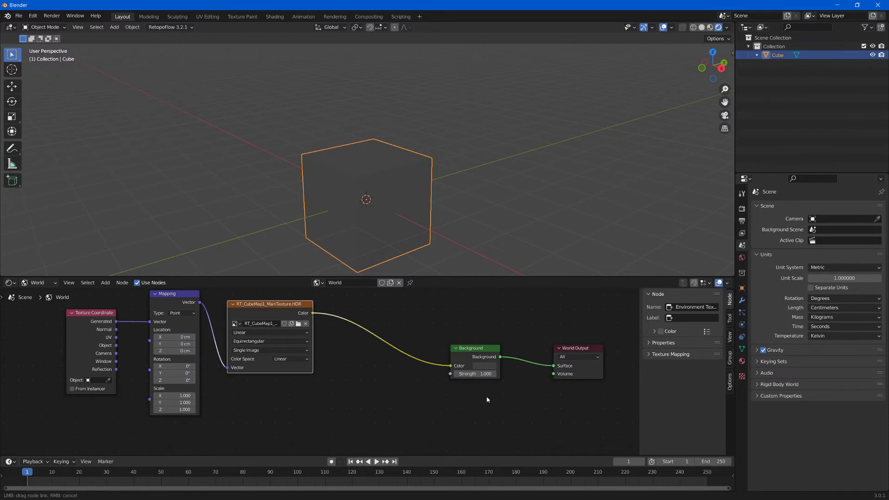
{"action": "left_click_drag", "start_coordinate": [435, 400], "coordinate": [435, 399]}
{"action": "left_click_drag", "start_coordinate": [317, 415], "coordinate": [65, 289]}
{"action": "left_click_drag", "start_coordinate": [271, 308], "coordinate": [371, 337]}
{"action": "middle_click_drag", "start_coordinate": [456, 331], "coordinate": [394, 330]}
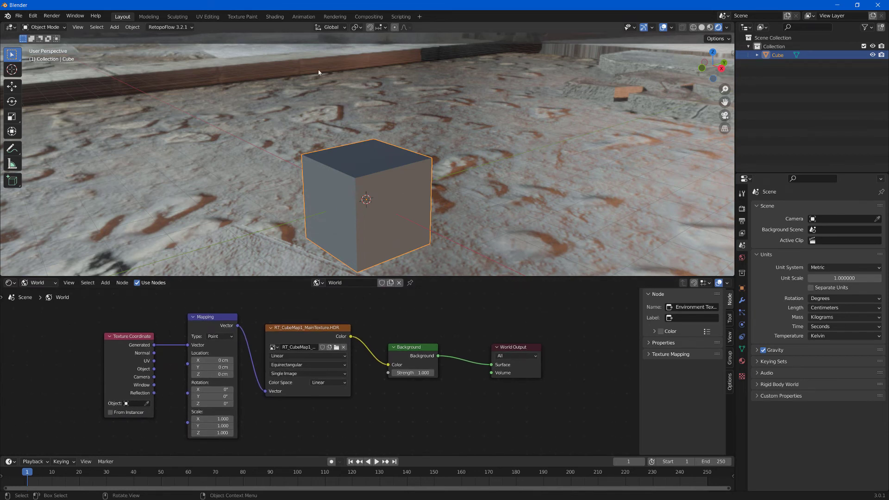
Box-select the Texture Coordinate, Mapping and HDR texture nodes and move them left before Background
{"action": "middle_click_drag", "start_coordinate": [424, 194], "coordinate": [413, 176]}
{"action": "middle_click_drag", "start_coordinate": [379, 314], "coordinate": [353, 323]}
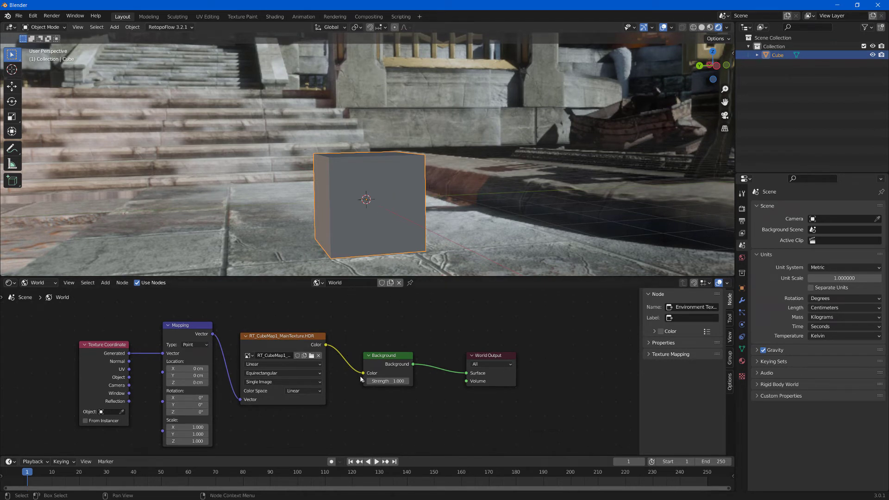
{"action": "middle_click_drag", "start_coordinate": [347, 342], "coordinate": [391, 339]}
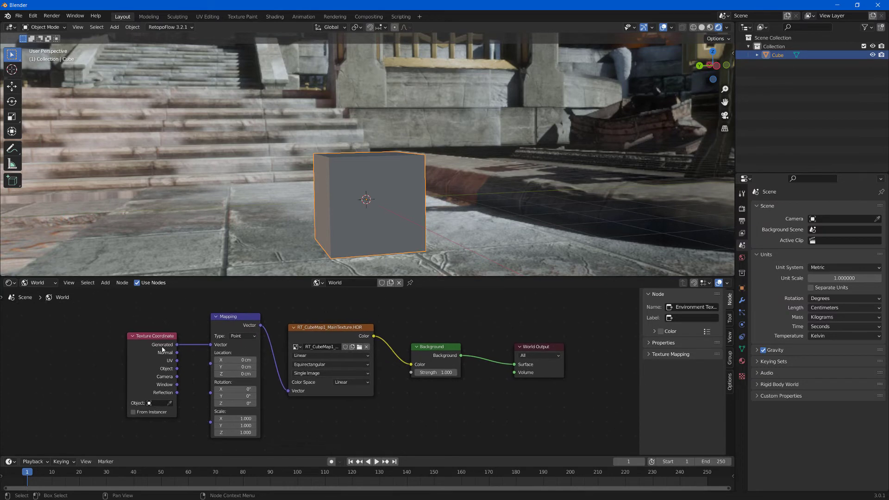
{"action": "left_click_drag", "start_coordinate": [100, 314], "coordinate": [375, 439]}
{"action": "left_click_drag", "start_coordinate": [336, 326], "coordinate": [248, 327]}
Insert a Bright/Contrast node into the link between the HDR texture and Background
{"action": "left_click", "coordinate": [110, 284]}
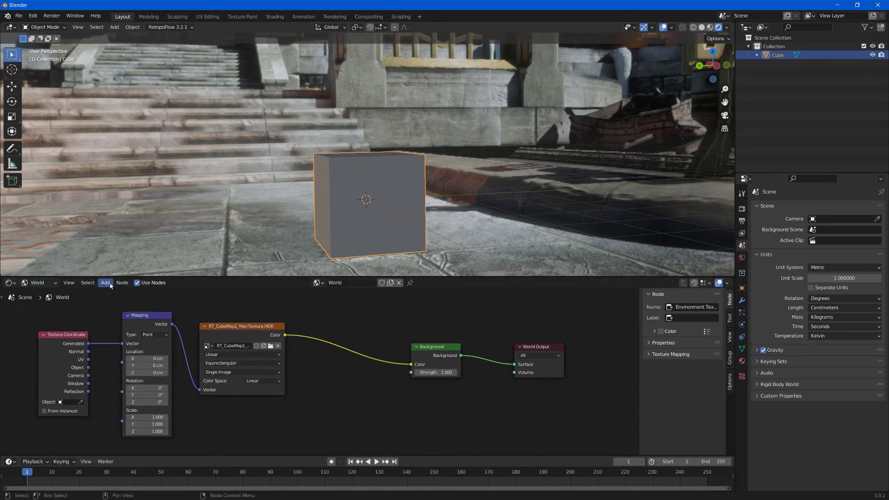
{"action": "mouse_move", "coordinate": [118, 340]}
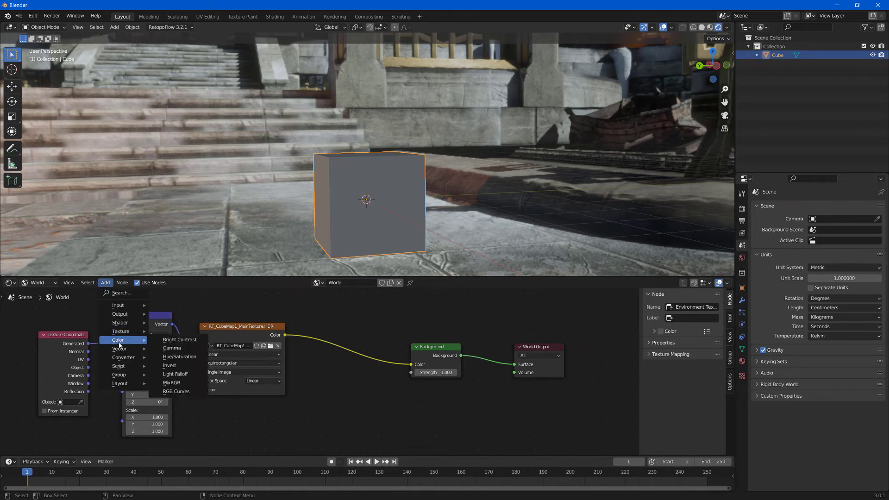
{"action": "left_click", "coordinate": [197, 339]}
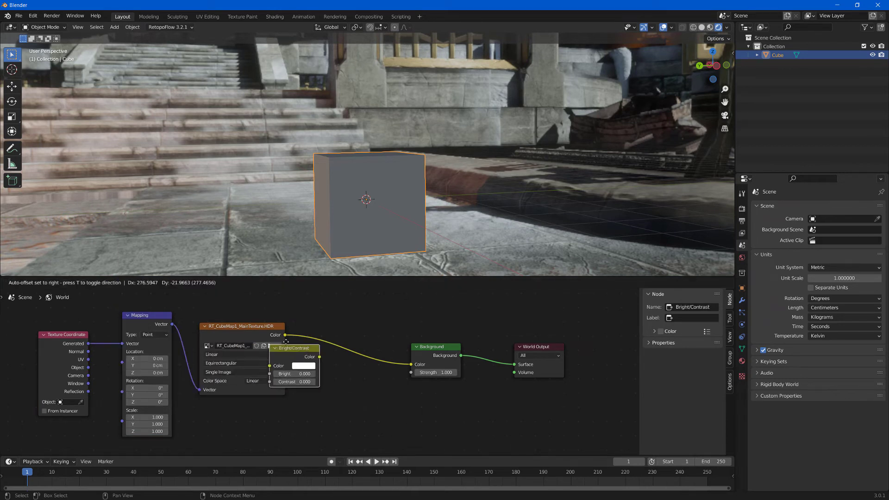
{"action": "left_click", "coordinate": [324, 346]}
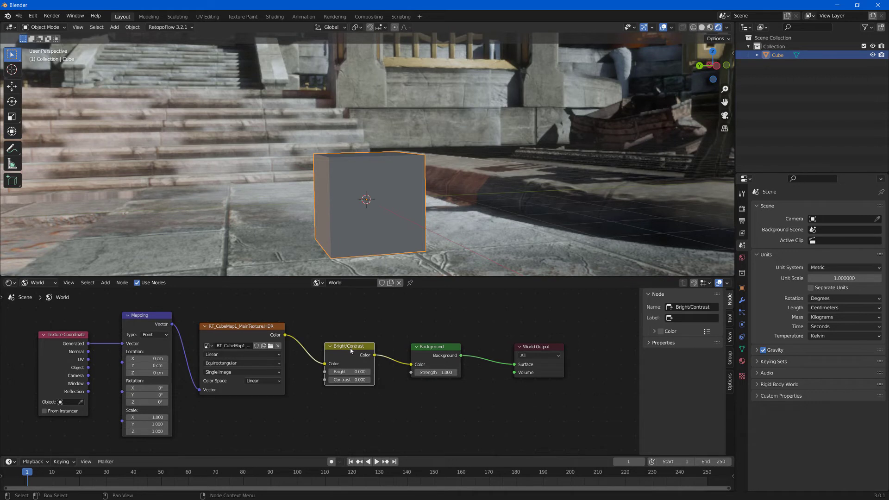
{"action": "left_click_drag", "start_coordinate": [350, 343], "coordinate": [349, 325]}
Try Contrast values of 0.02 and then 0.05 on the Bright/Contrast node
{"action": "double_click", "coordinate": [348, 363]}
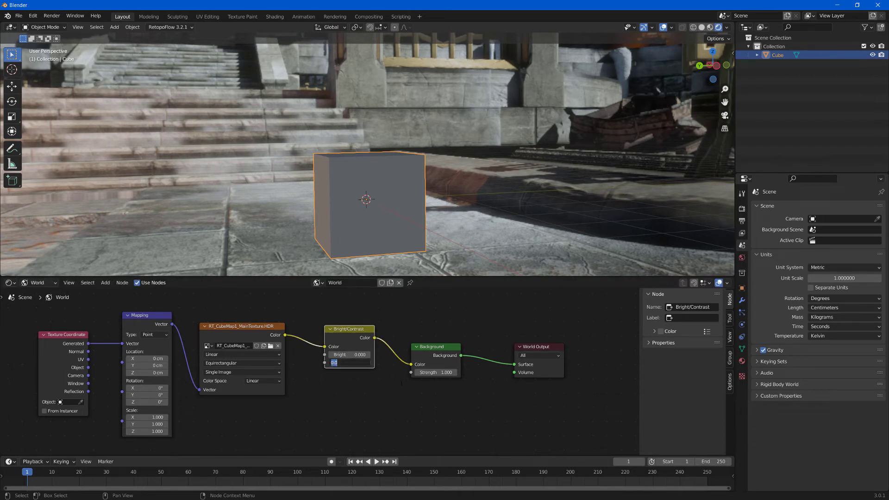
{"action": "type", "text": "0.02"}
{"action": "key", "text": "Return"}
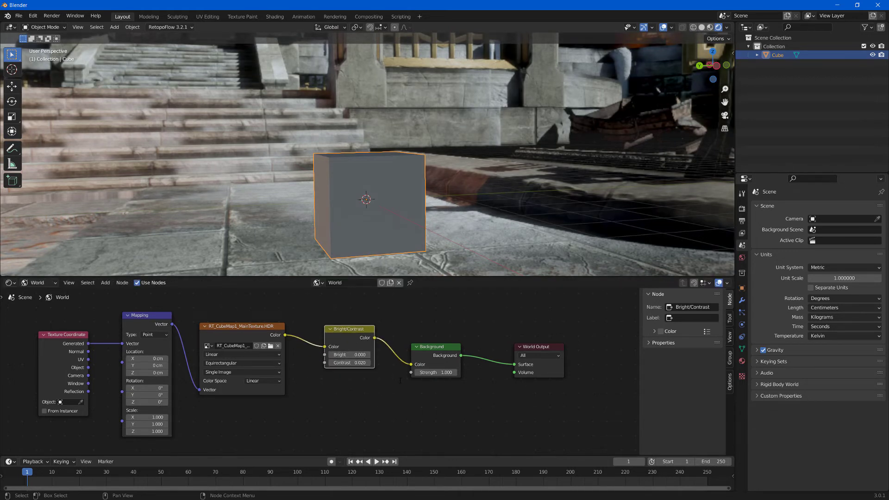
{"action": "double_click", "coordinate": [348, 363]}
{"action": "type", "text": ".05"}
{"action": "key", "text": "Return"}
{"action": "middle_click_drag", "start_coordinate": [393, 218], "coordinate": [296, 199]}
Set Bright to 0.010 and Contrast to 0.080, then inspect the fire-lit and snowy areas
{"action": "double_click", "coordinate": [348, 355]}
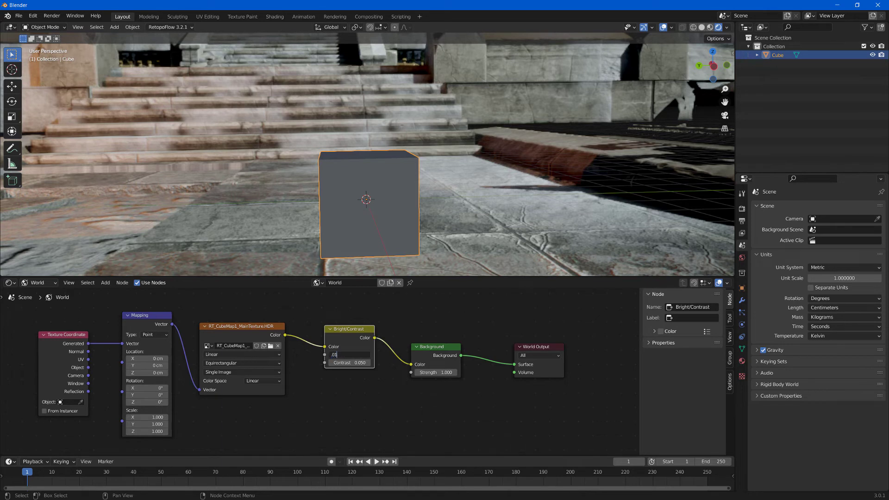
{"action": "type", "text": ".01"}
{"action": "key", "text": "Return"}
{"action": "double_click", "coordinate": [366, 362]}
{"action": "key", "text": "BackSpace"}
{"action": "type", "text": ".08"}
{"action": "key", "text": "Return"}
{"action": "middle_click_drag", "start_coordinate": [349, 143], "coordinate": [199, 140]}
{"action": "middle_click_drag", "start_coordinate": [324, 185], "coordinate": [380, 190]}
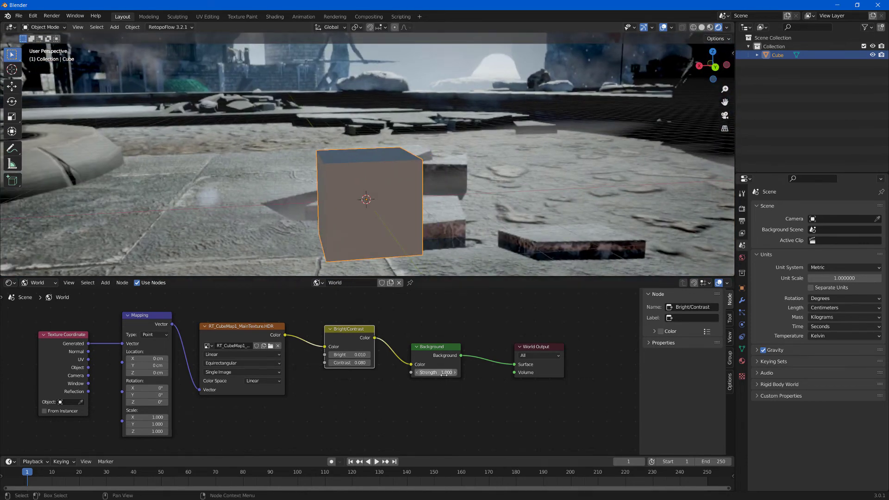